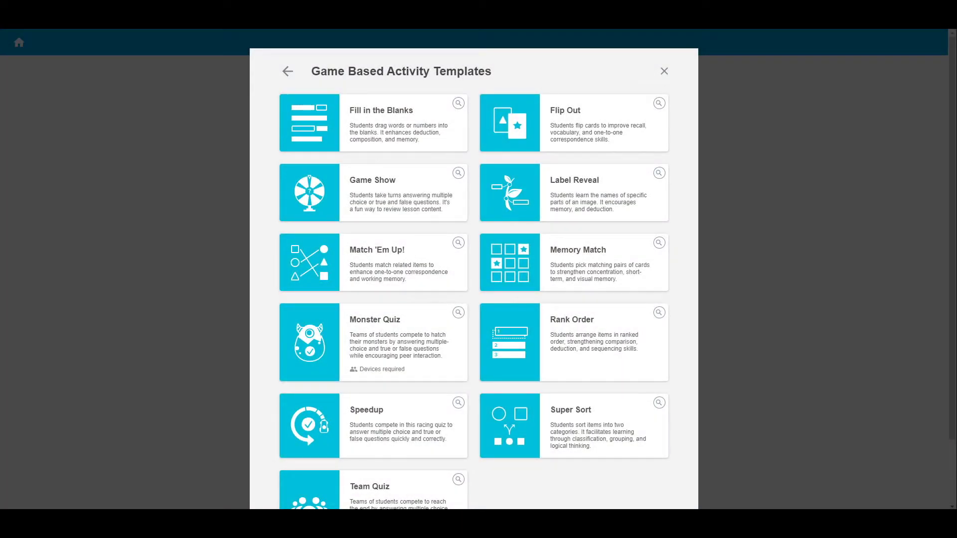
Start a Super Sort activity with categories named Mammal and Non-Mammal
left_click(607, 420)
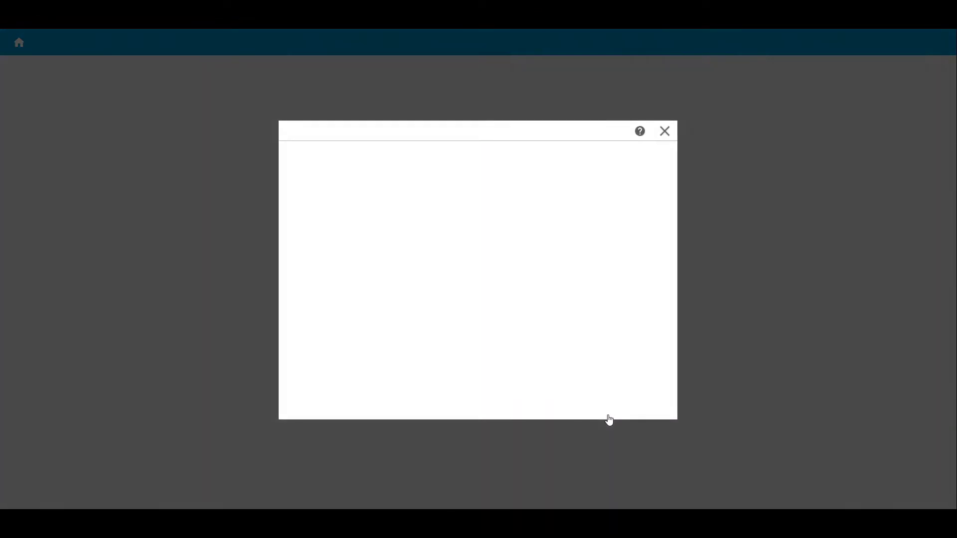
left_click(437, 169)
type("M")
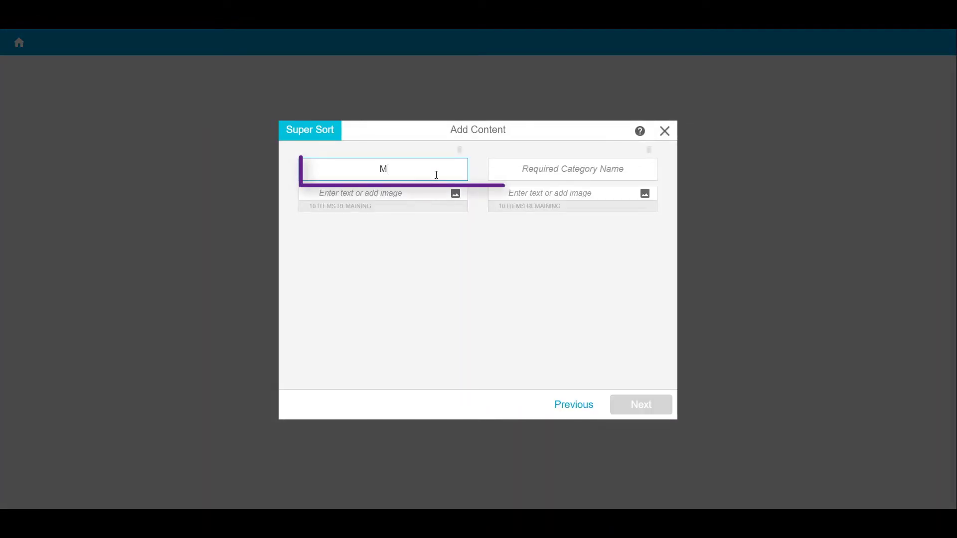
type("ammal")
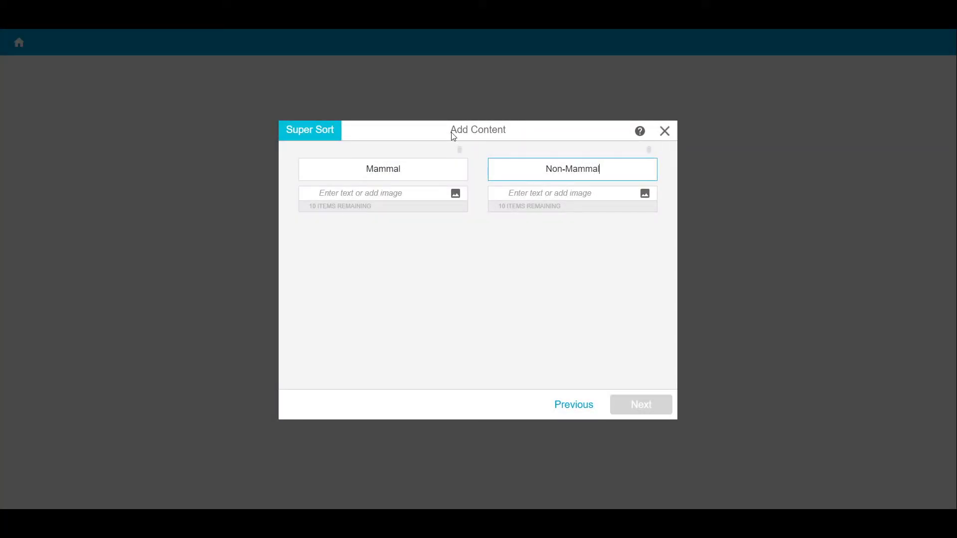
Add a Gorilla photo from online image search as a Mammal item
left_click(457, 193)
left_click(409, 228)
type("Gorilla")
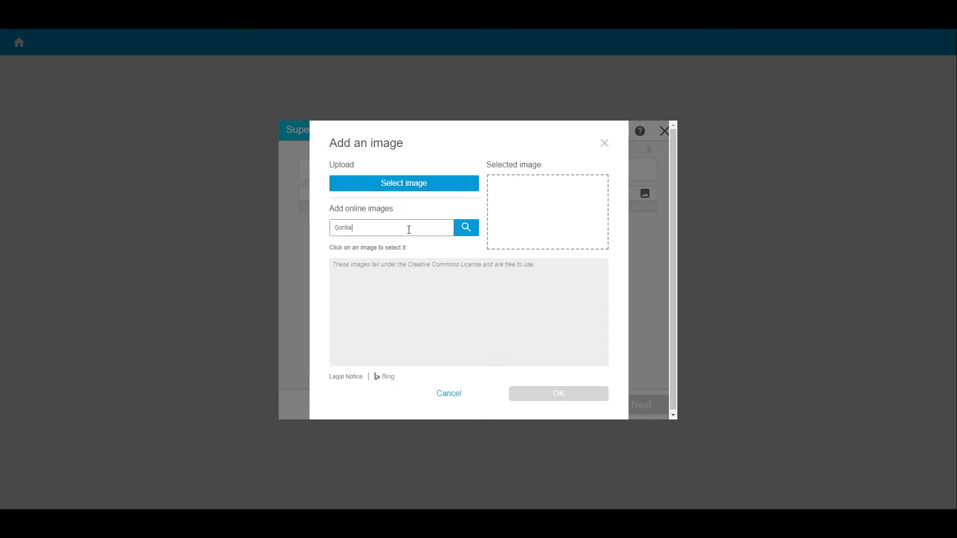
left_click(466, 228)
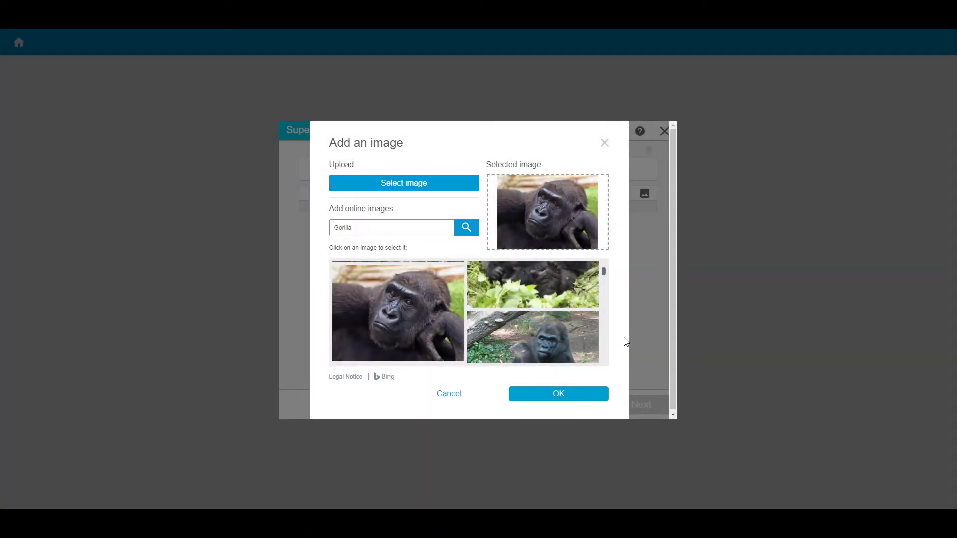
left_click(566, 393)
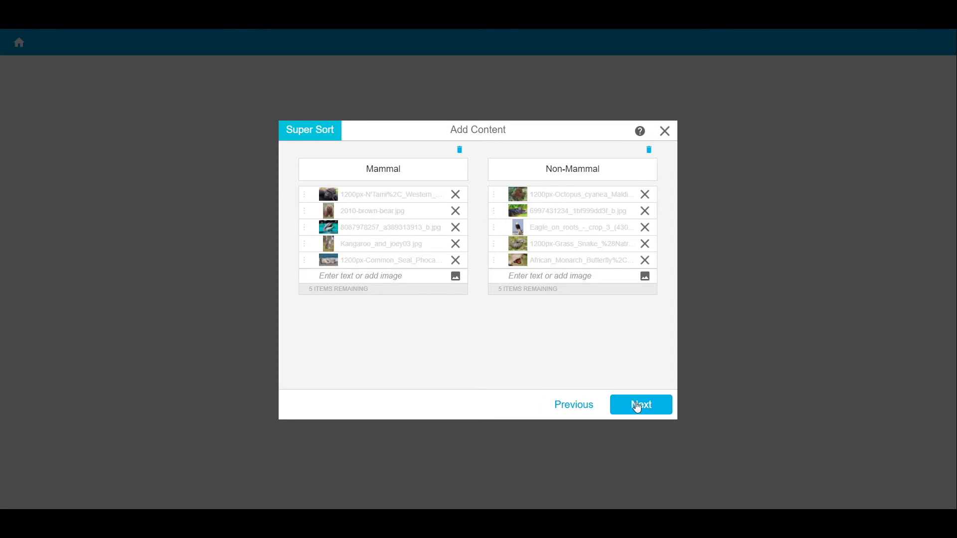
Apply the Jungle: Island theme and finish creating the activity
left_click(636, 406)
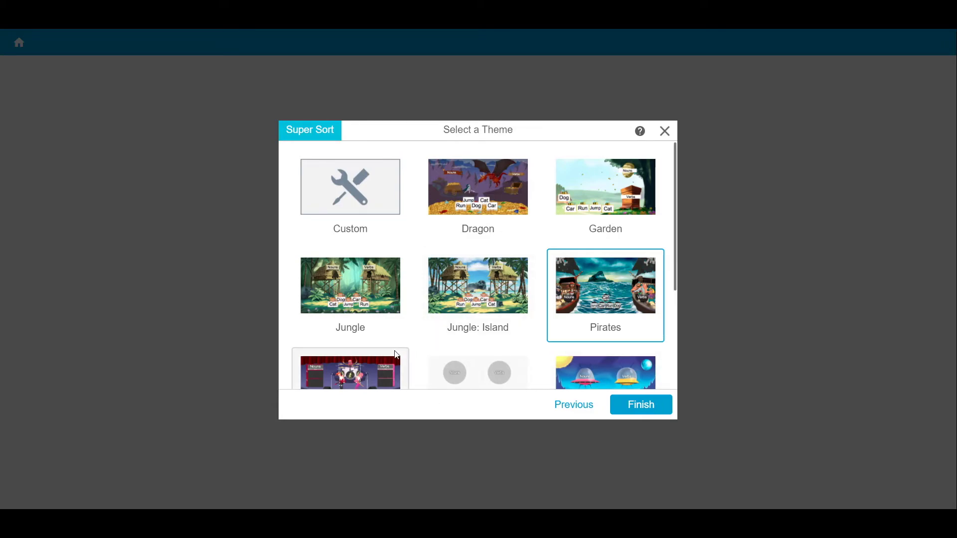
left_click(479, 285)
left_click(649, 405)
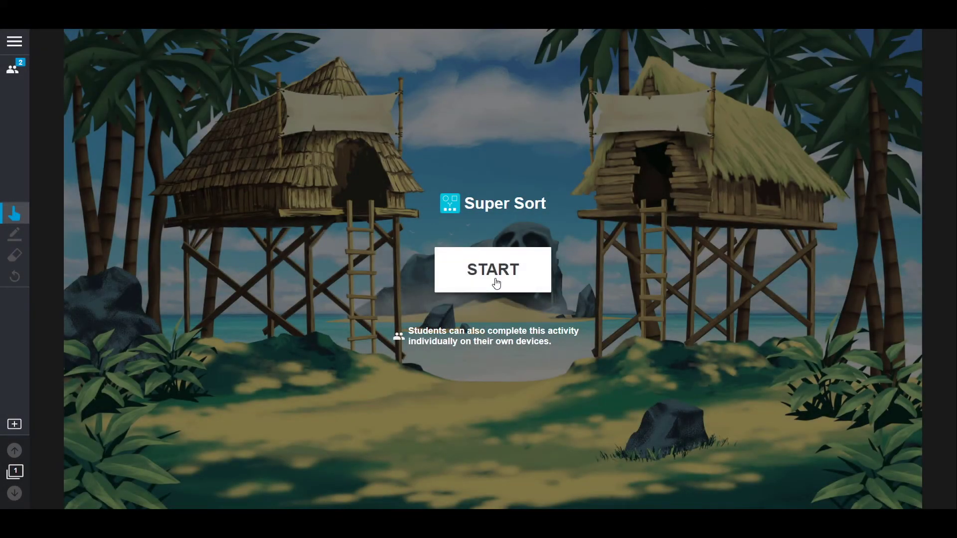
Start the game and sort the snake, seal and kangaroo cards into the huts
left_click(503, 287)
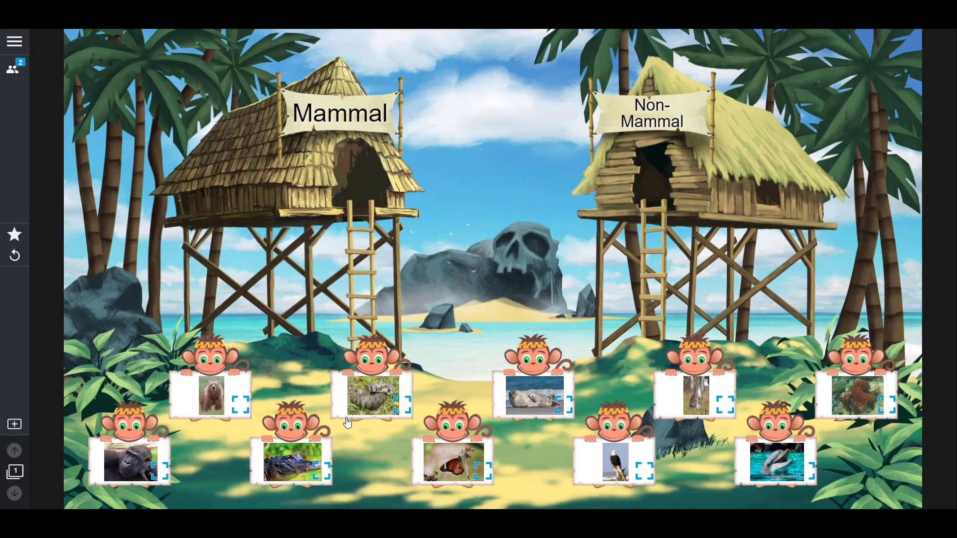
left_click_drag(374, 397, 374, 158)
left_click_drag(539, 385, 685, 158)
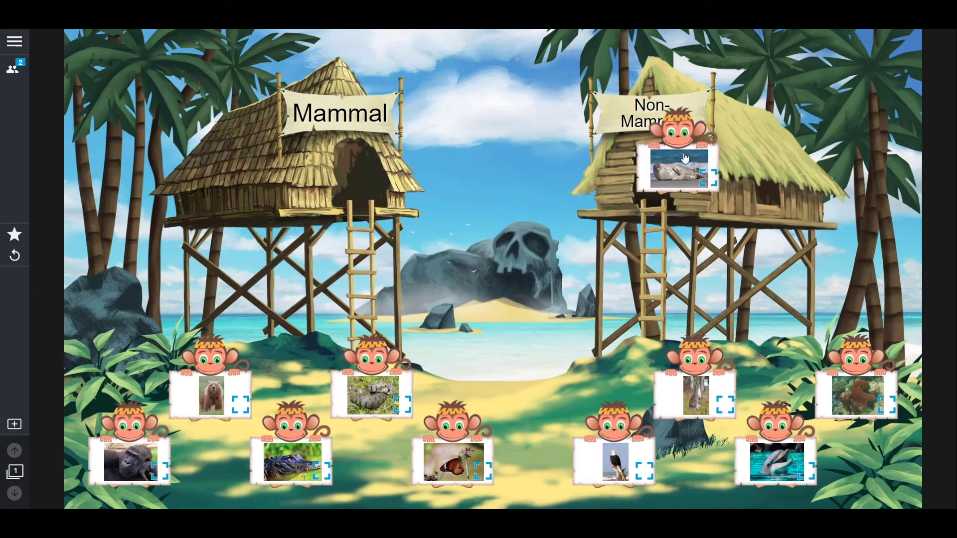
left_click_drag(692, 410, 695, 187)
Sort the eagle card, then drop the butterfly card onto the Non-Mammal hut
left_click_drag(618, 467, 374, 184)
mouse_move(453, 460)
left_mouse_down()
mouse_move(652, 234)
mouse_move(299, 172)
left_mouse_up()
left_click_drag(452, 460, 638, 188)
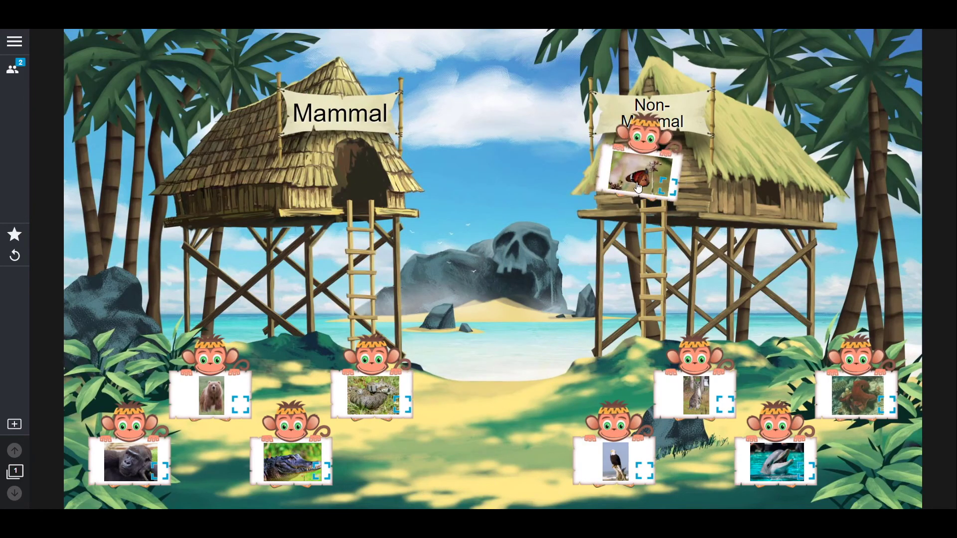